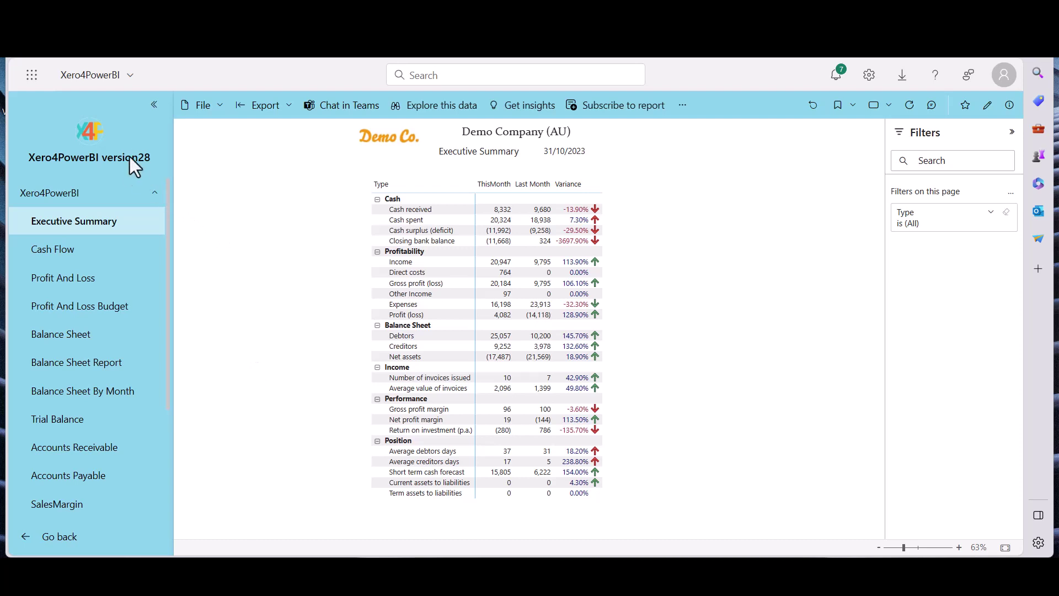
- Leave the report for the Apps list, go to the empty My workspace, and show the workspaces list
{"action": "left_click", "coordinate": [39, 538]}
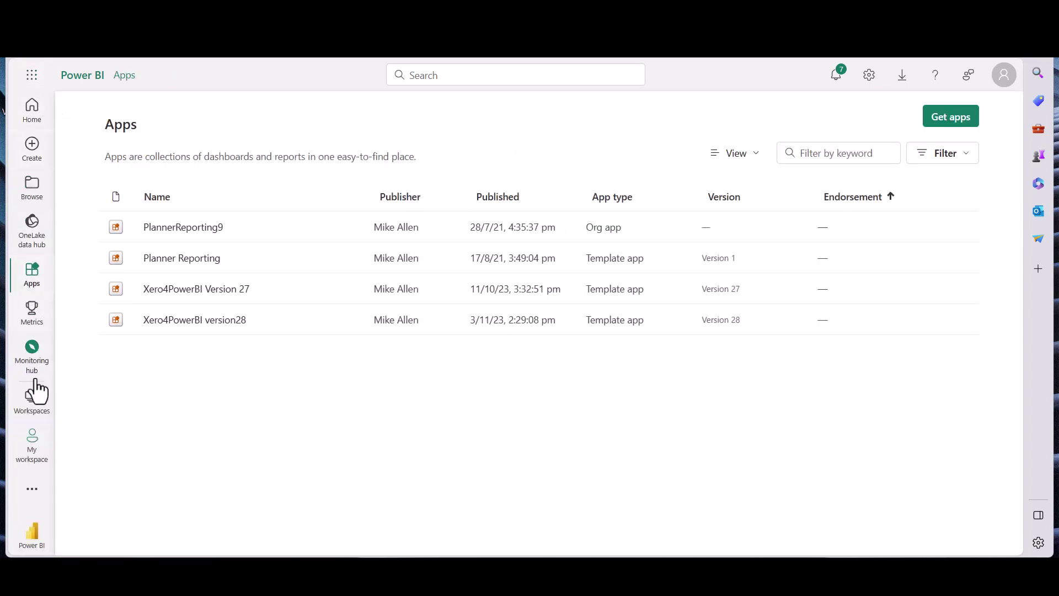
{"action": "left_click", "coordinate": [32, 452]}
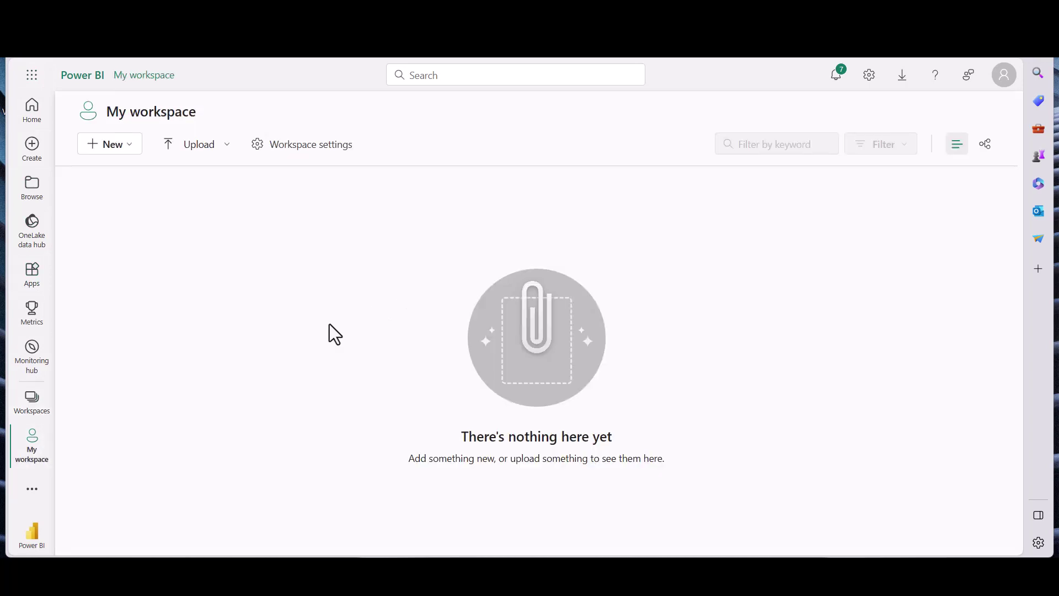
{"action": "left_click", "coordinate": [33, 406]}
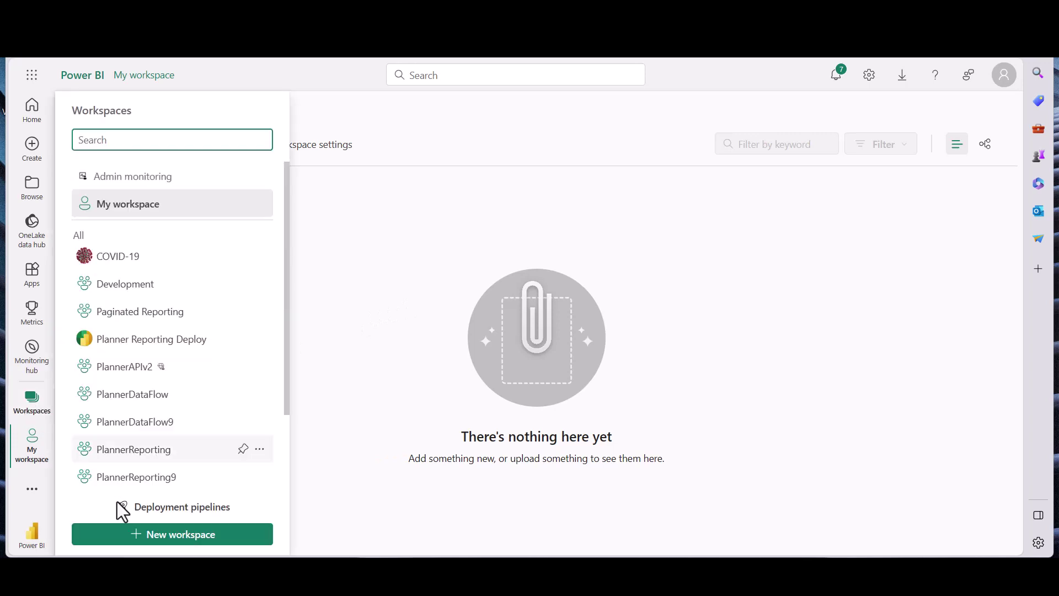
- Start a new workspace named Xer4PowerBI28Reporting, correcting the mistyped ending of the name
{"action": "left_click", "coordinate": [156, 541]}
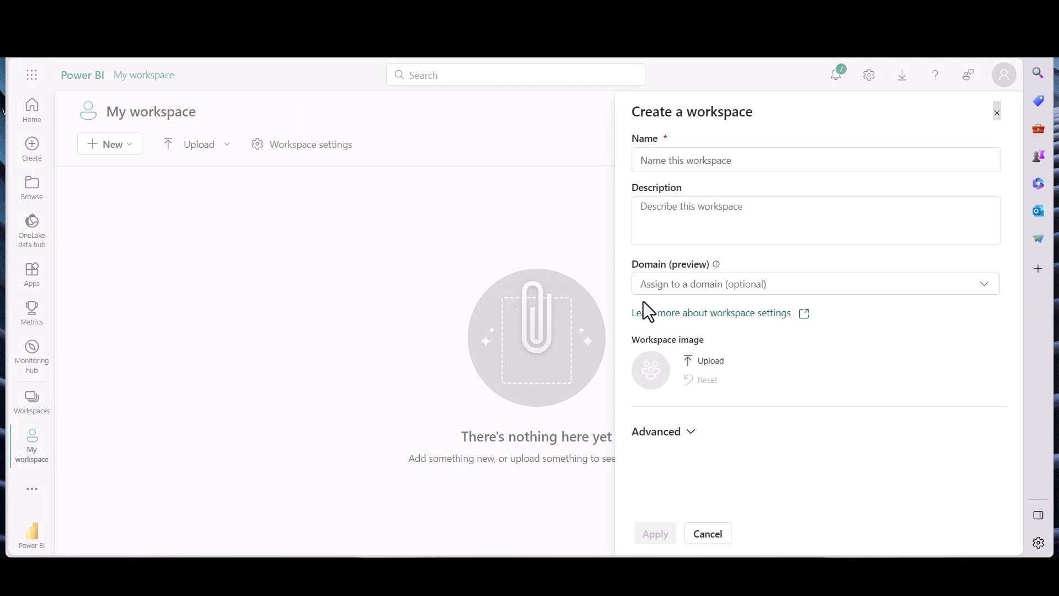
{"action": "left_click", "coordinate": [754, 159]}
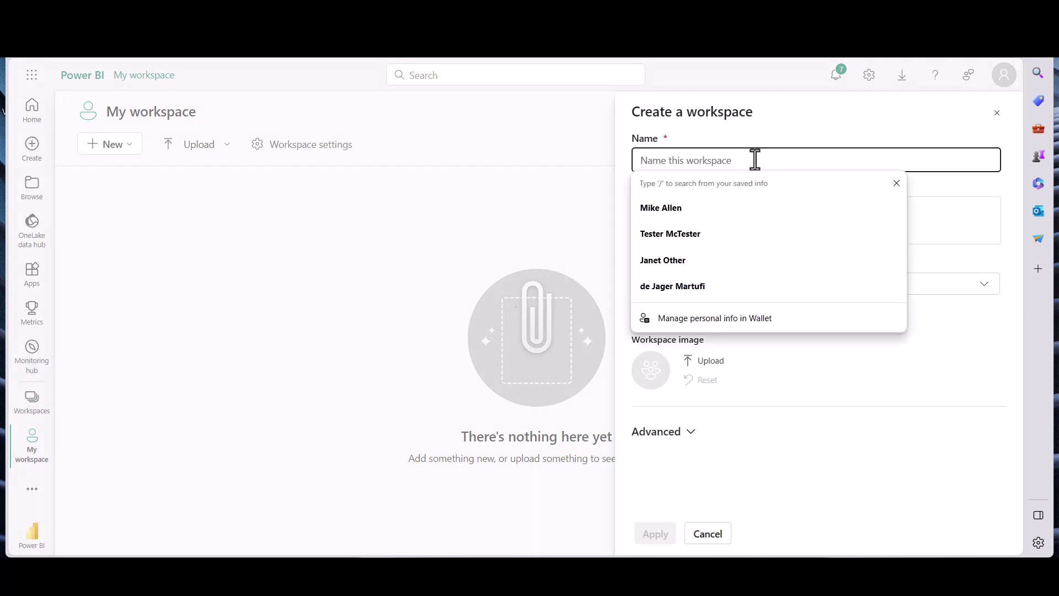
{"action": "type", "text": "Xer"}
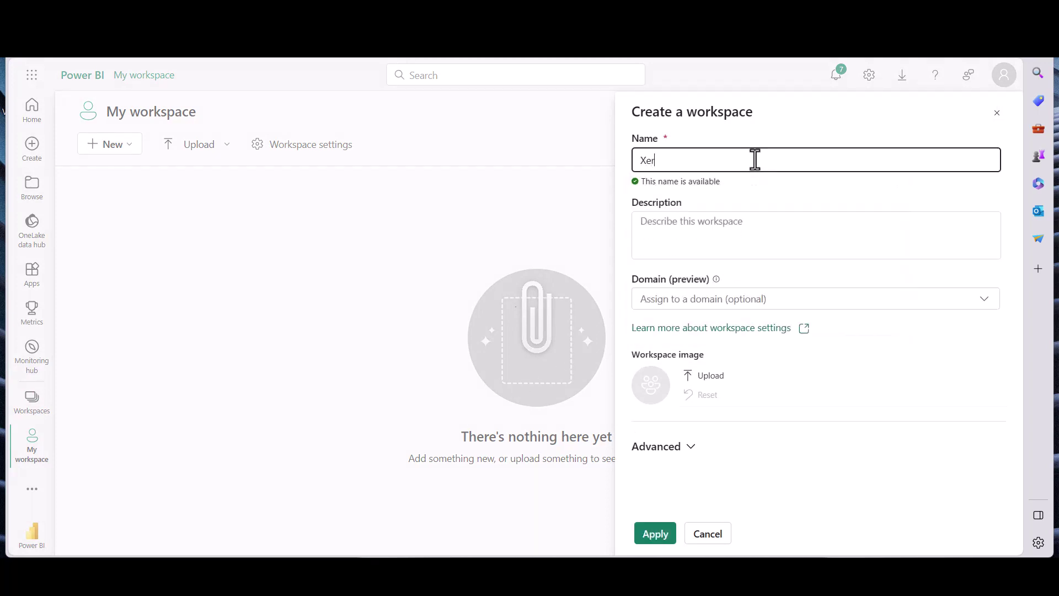
{"action": "type", "text": "4PowerBI28Reporting"}
- Under Advanced settings choose the Pro license mode and apply to create the workspace
{"action": "left_click", "coordinate": [690, 451]}
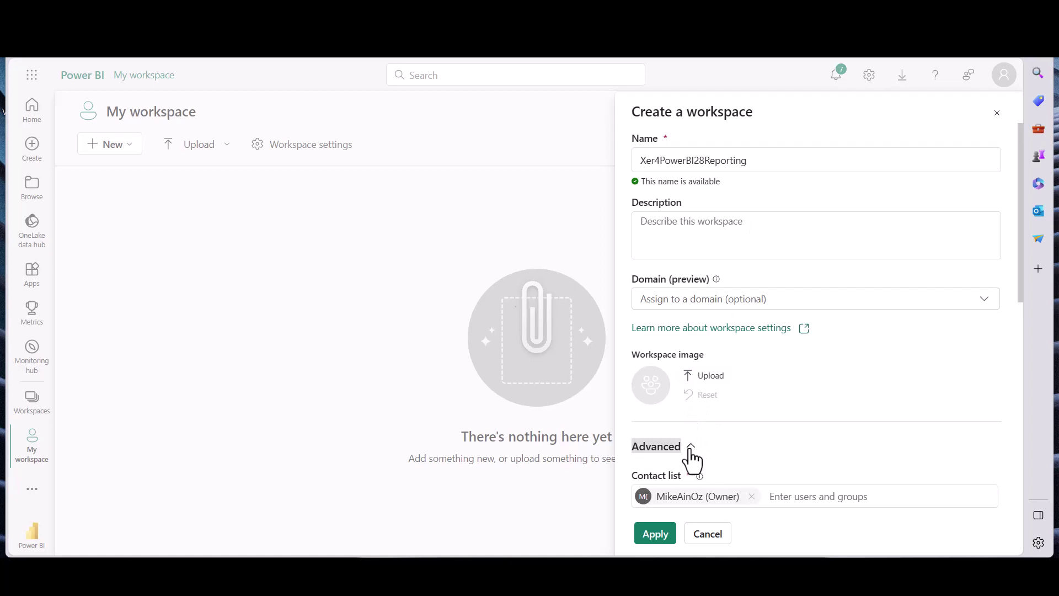
{"action": "scroll", "coordinate": [709, 447], "scroll_direction": "down", "scroll_amount": 5}
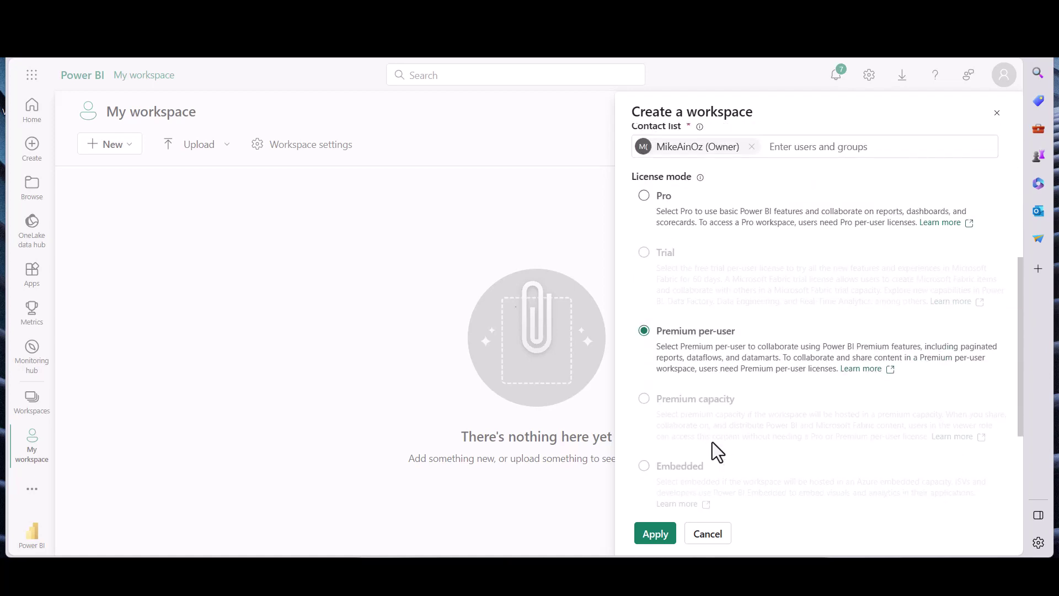
{"action": "left_click", "coordinate": [644, 199]}
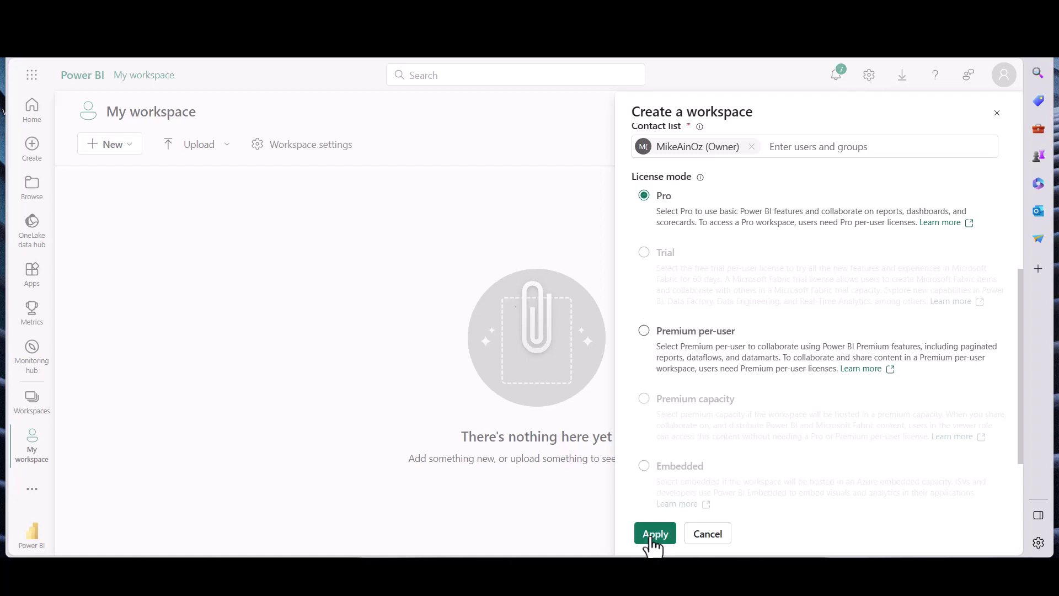
{"action": "left_click", "coordinate": [652, 535]}
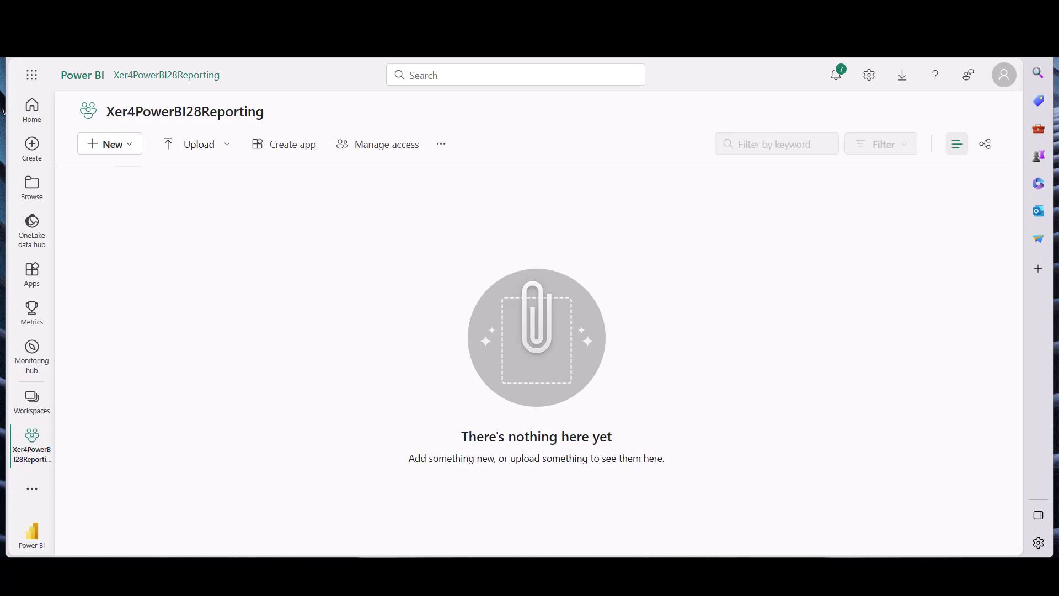
{"action": "mouse_move", "coordinate": [577, 573]}
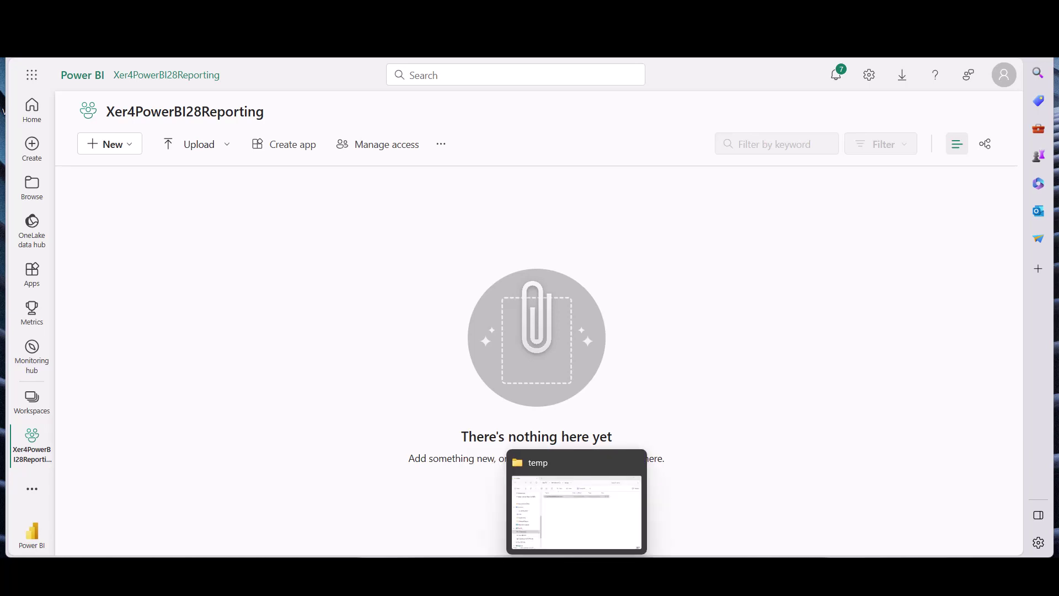
- Extract Xero4PowerBIReporting.zip from the temp folder into C:\temp\Xero4PowerBIReporting
{"action": "left_click", "coordinate": [567, 546]}
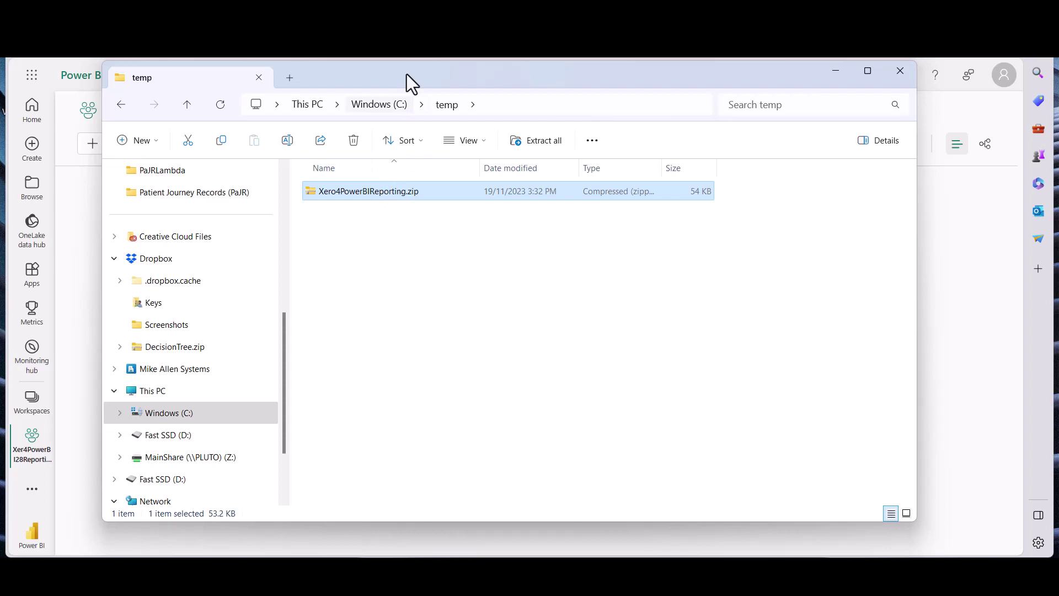
{"action": "left_click_drag", "start_coordinate": [406, 73], "coordinate": [352, 149]}
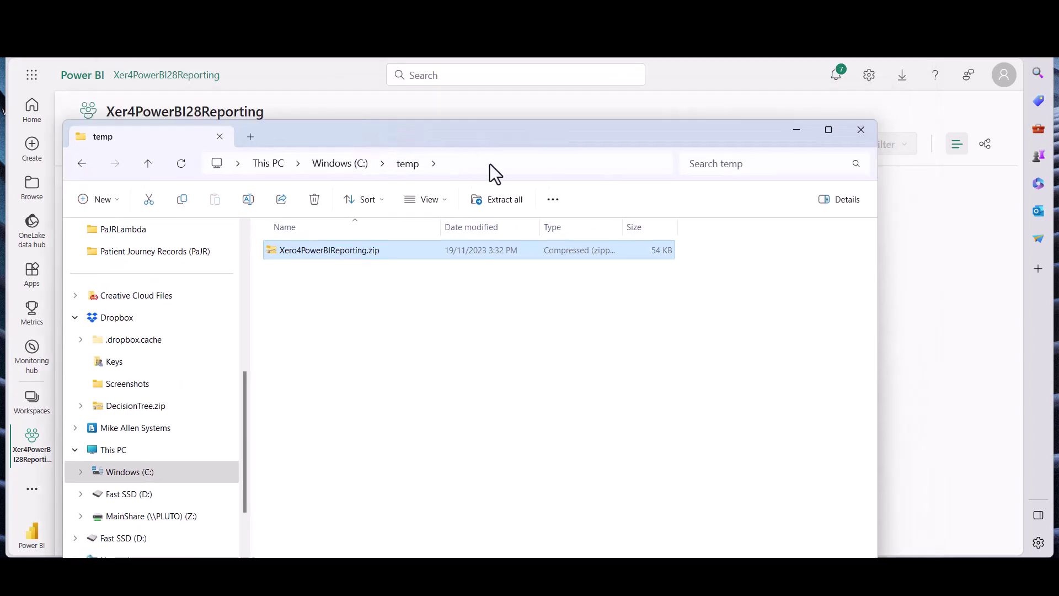
{"action": "left_click", "coordinate": [497, 200]}
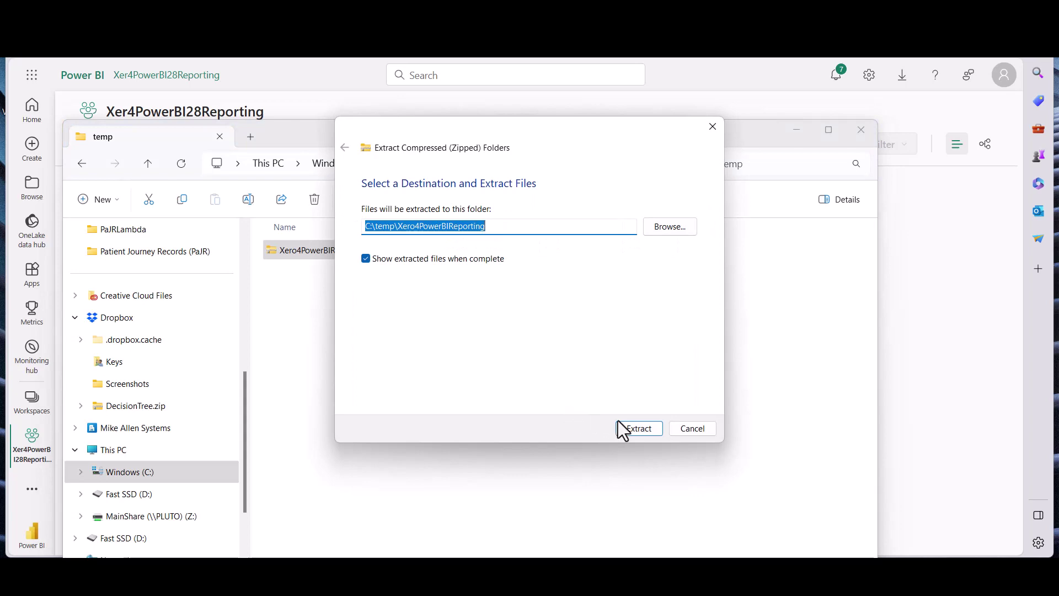
{"action": "left_click", "coordinate": [628, 429]}
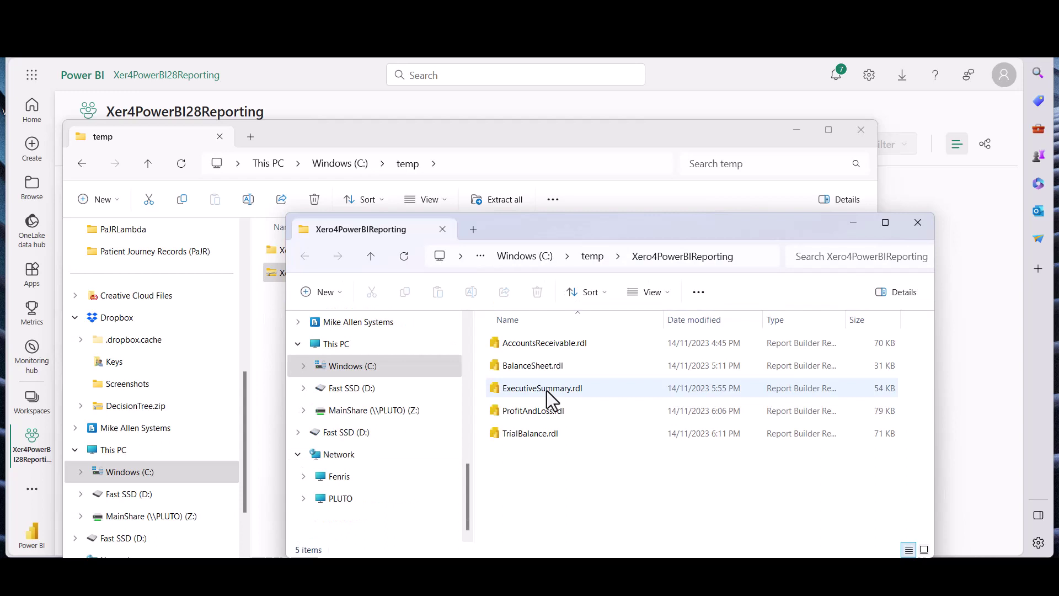
- Open ExecutiveSummary.rdl in Report Builder and select its Xero4PowerBITest data source
{"action": "left_click", "coordinate": [547, 390]}
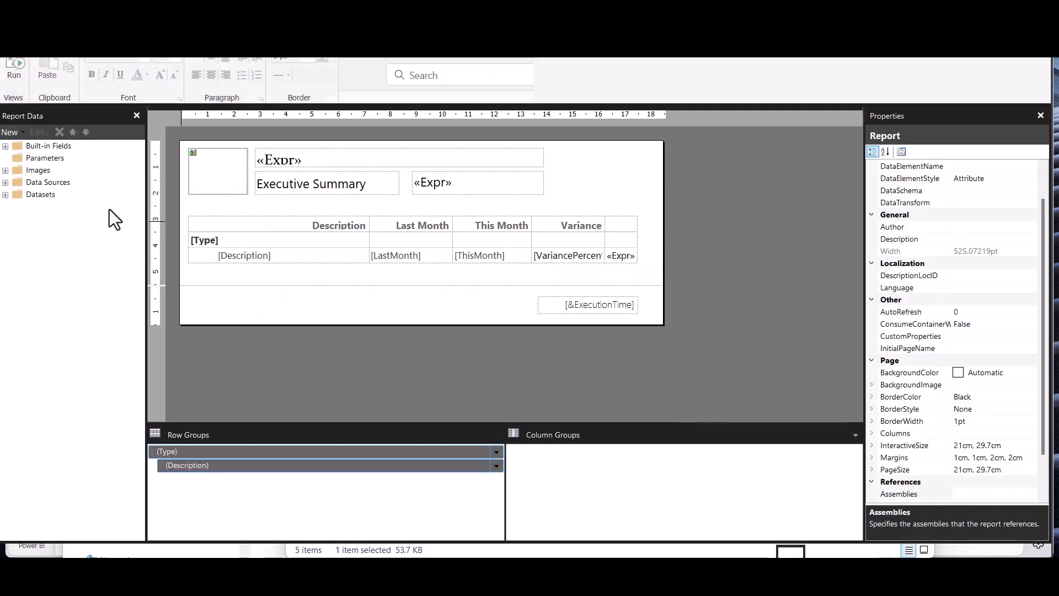
{"action": "left_click", "coordinate": [5, 182]}
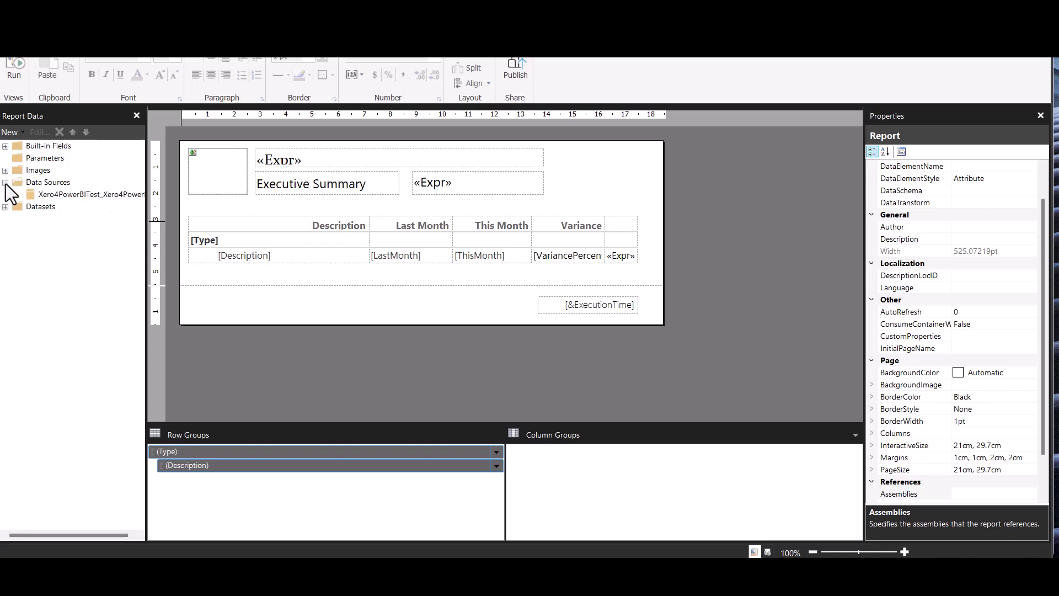
{"action": "left_click", "coordinate": [60, 194]}
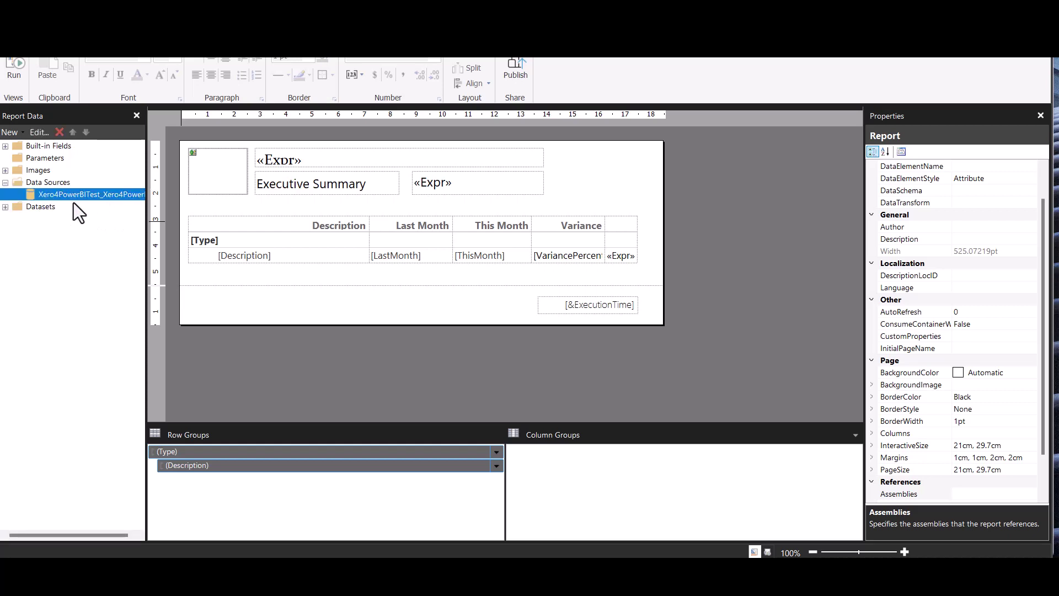
- Edit the data source to use the Xero4PowerBI dataset in the Xero4PowerBI version28 workspace
{"action": "right_click", "coordinate": [71, 196]}
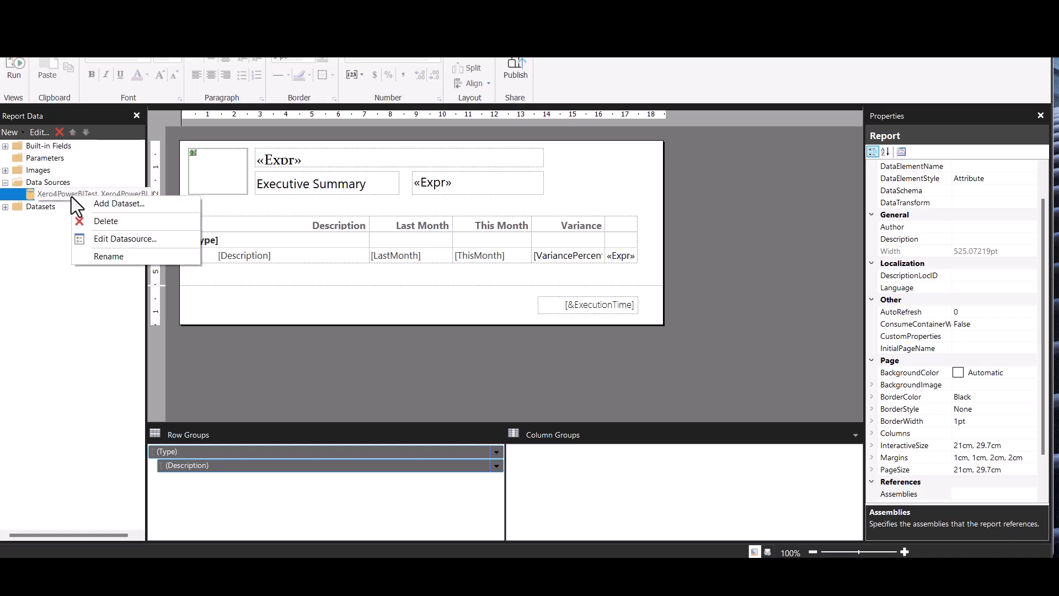
{"action": "left_click", "coordinate": [105, 239]}
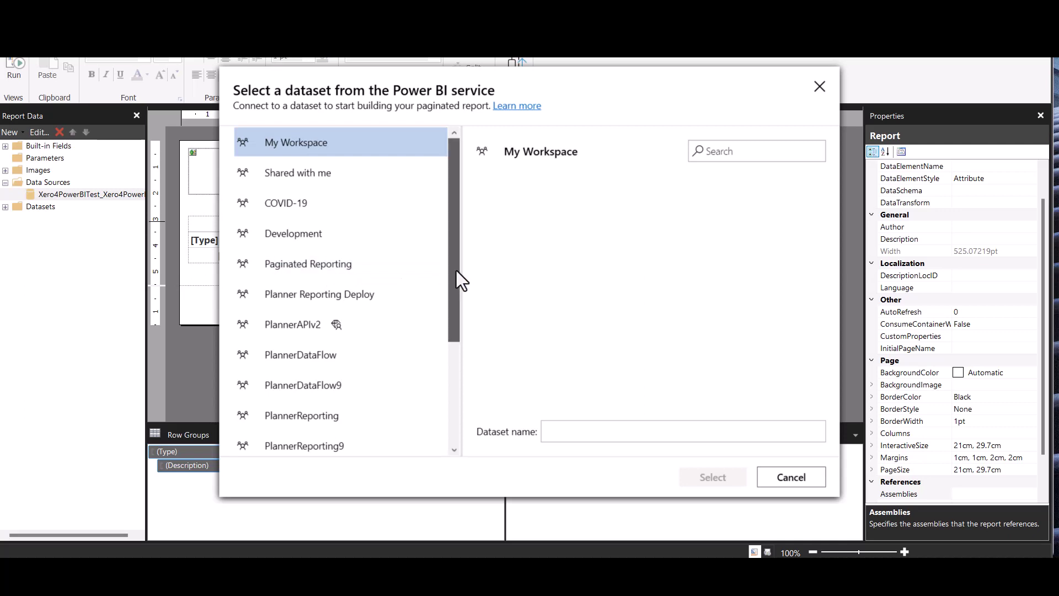
{"action": "left_click_drag", "start_coordinate": [453, 307], "coordinate": [453, 400]}
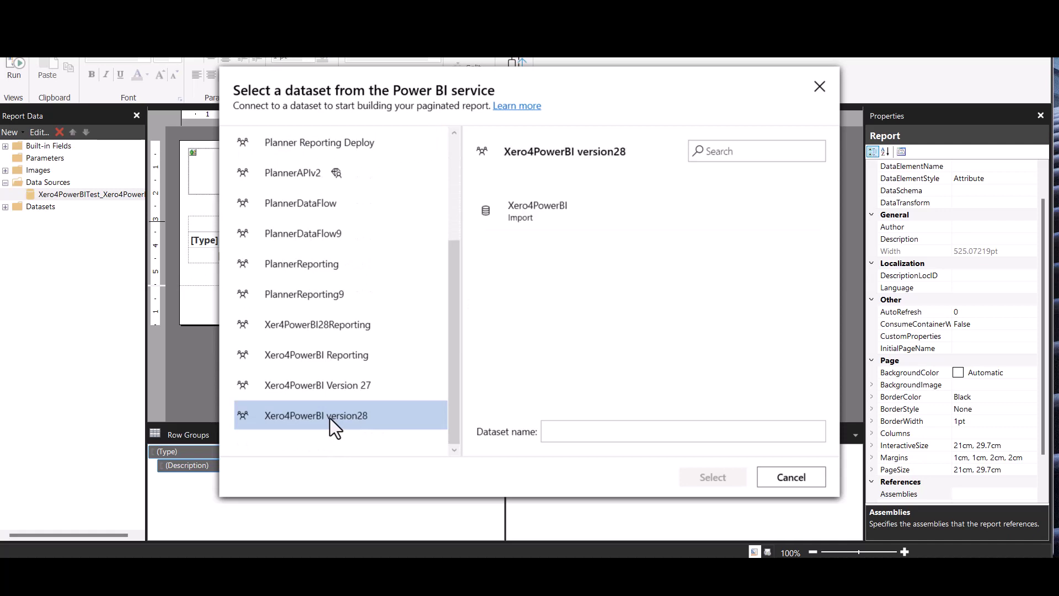
{"action": "left_click", "coordinate": [531, 203]}
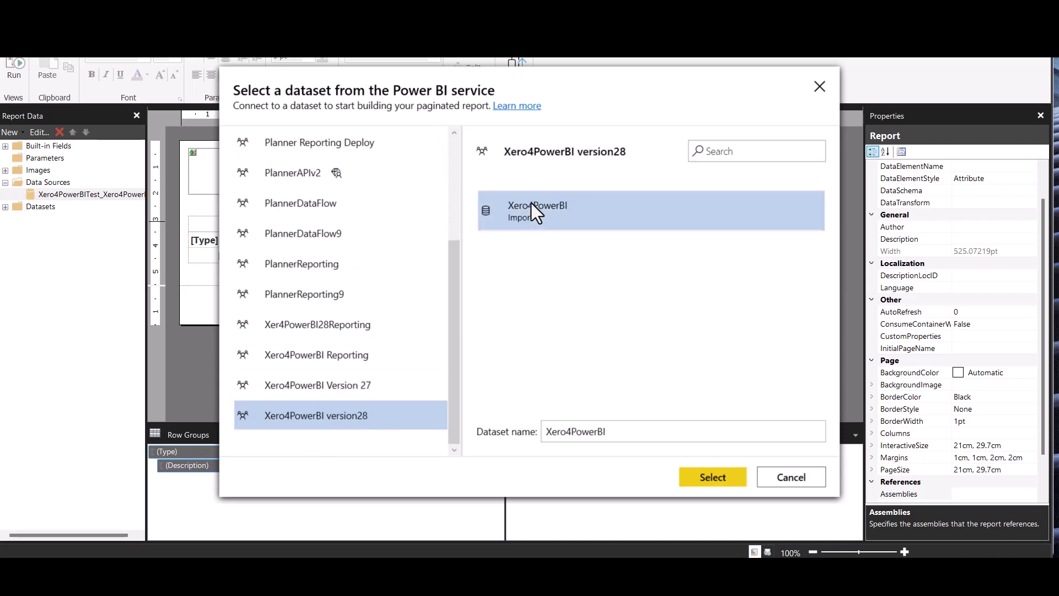
{"action": "left_click", "coordinate": [698, 478]}
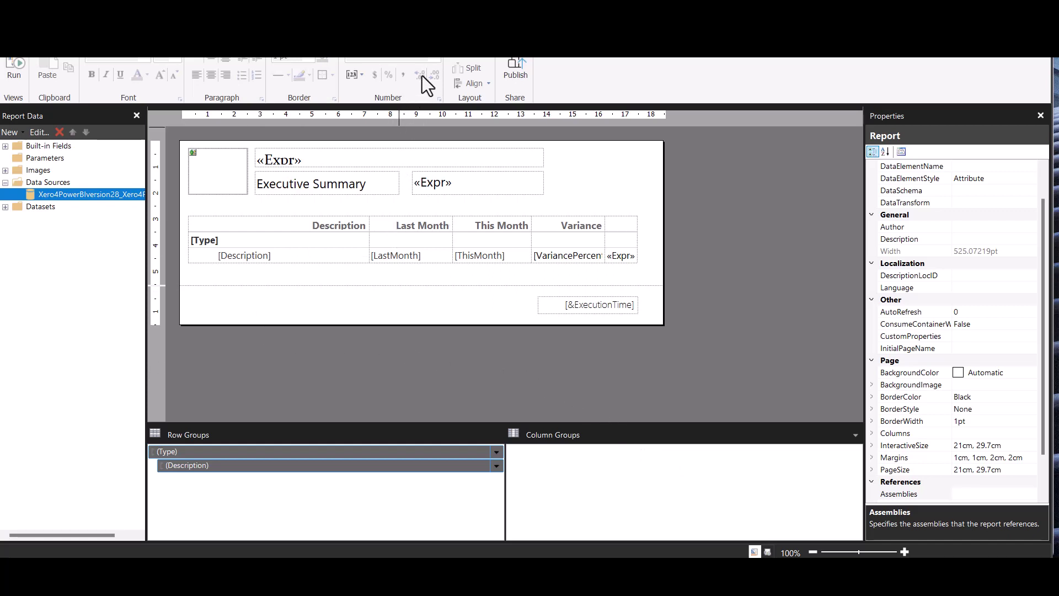
- Publish the report as ExecutiveSummary to the Xer4PowerBI28Reporting workspace
{"action": "left_click", "coordinate": [518, 65]}
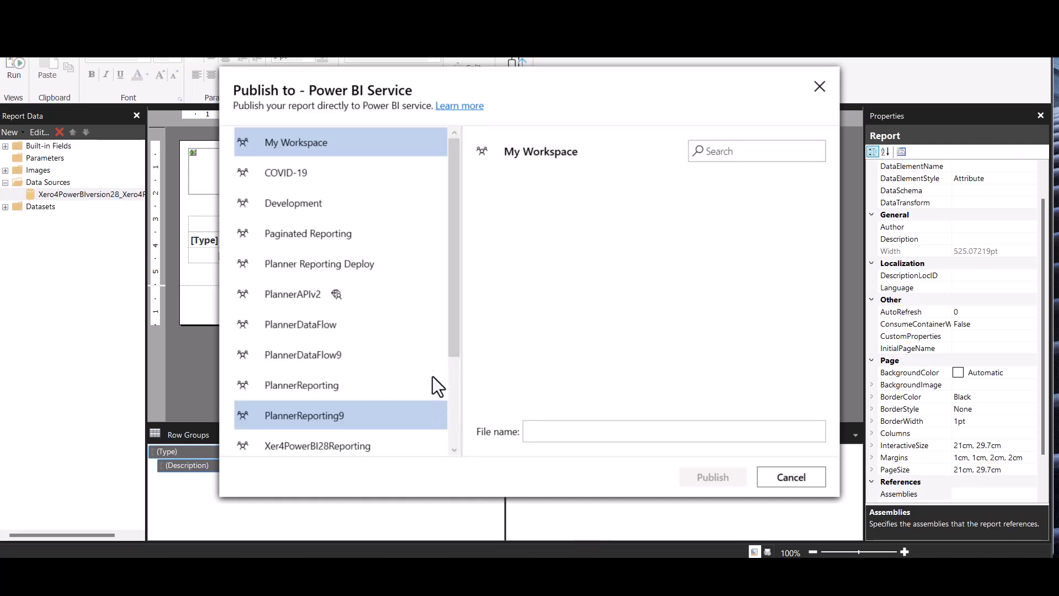
{"action": "left_click", "coordinate": [343, 448]}
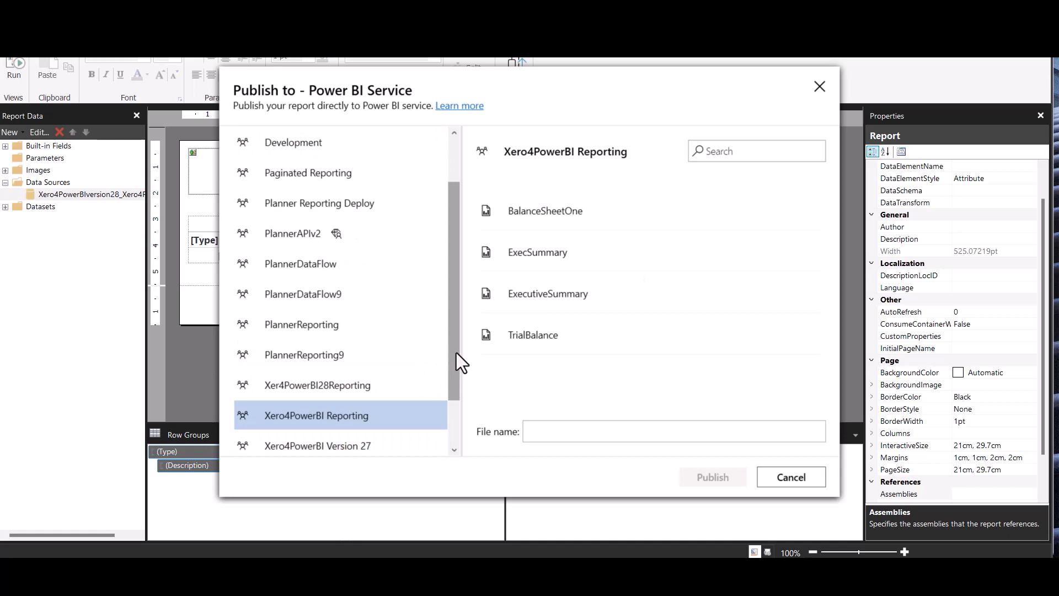
{"action": "left_click", "coordinate": [363, 389]}
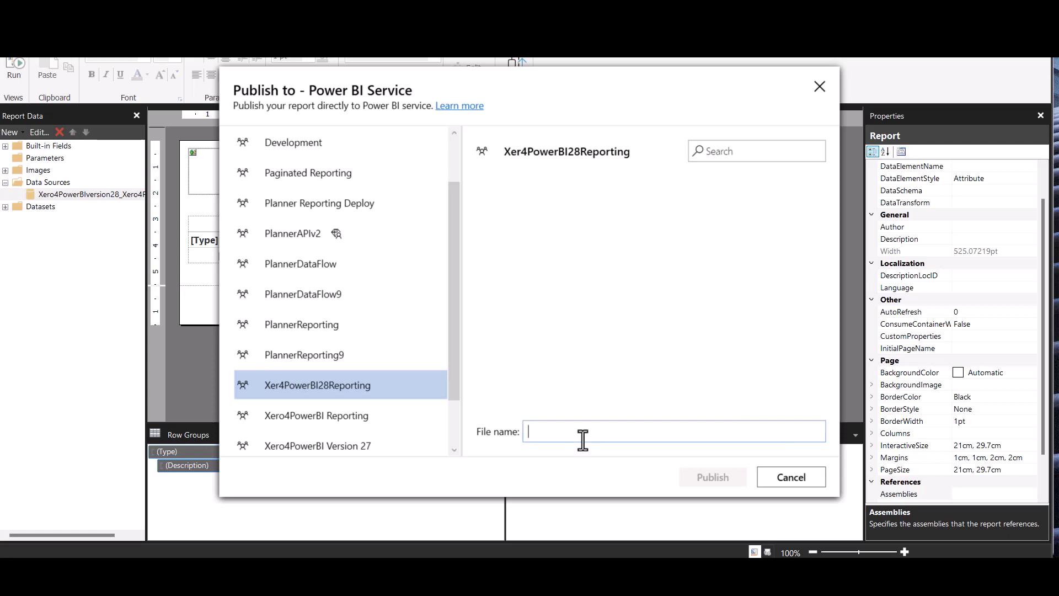
{"action": "type", "text": "Execut"}
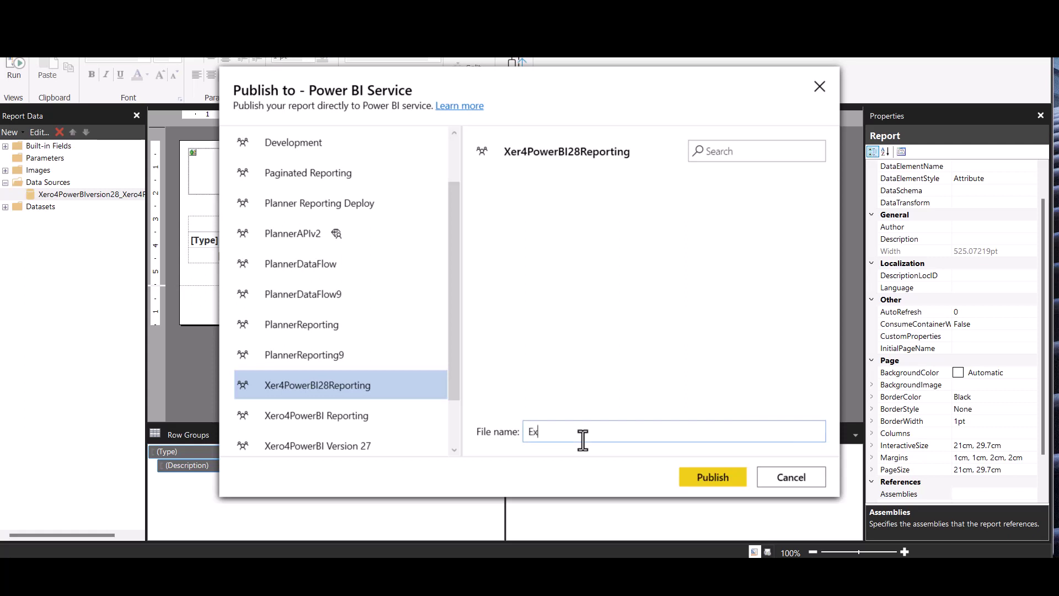
{"action": "type", "text": "iveSummary"}
{"action": "left_click", "coordinate": [721, 484]}
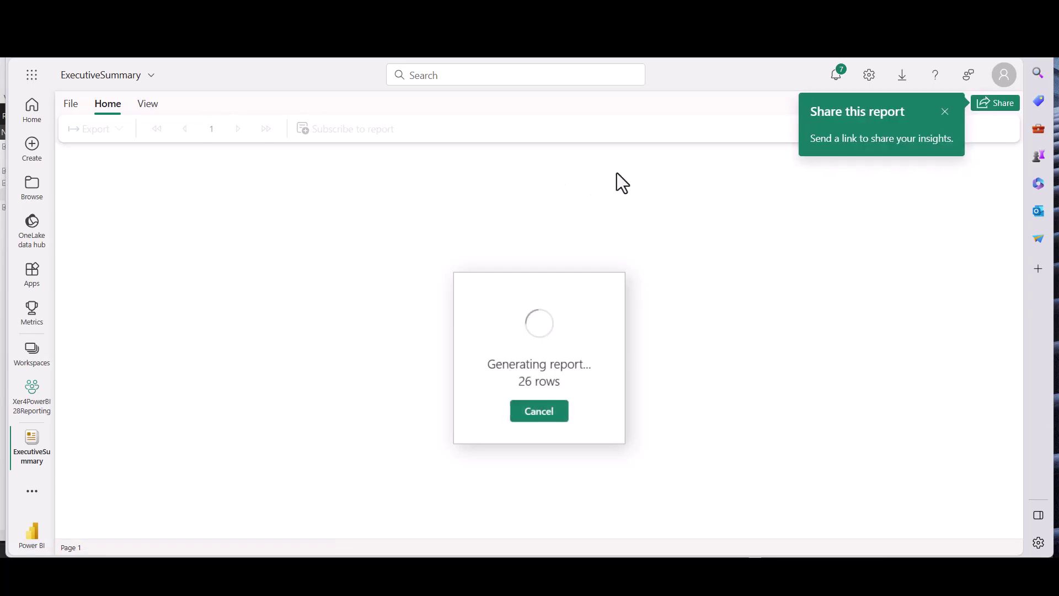
- Dismiss the Share tip, export the report as Microsoft Excel (.xlsx), and show the browser downloads
{"action": "left_click", "coordinate": [945, 112]}
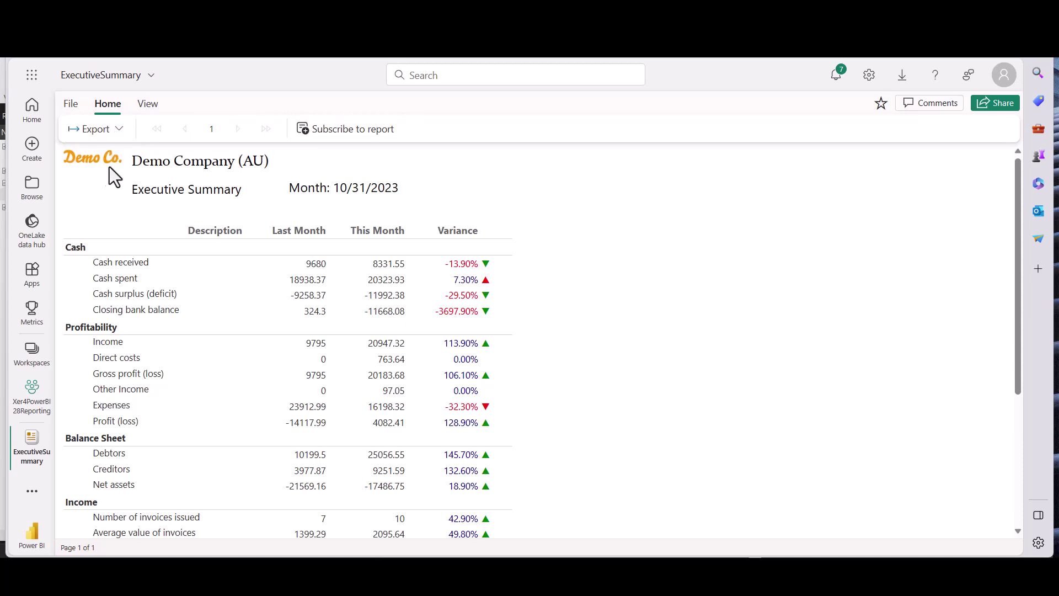
{"action": "left_click", "coordinate": [119, 130]}
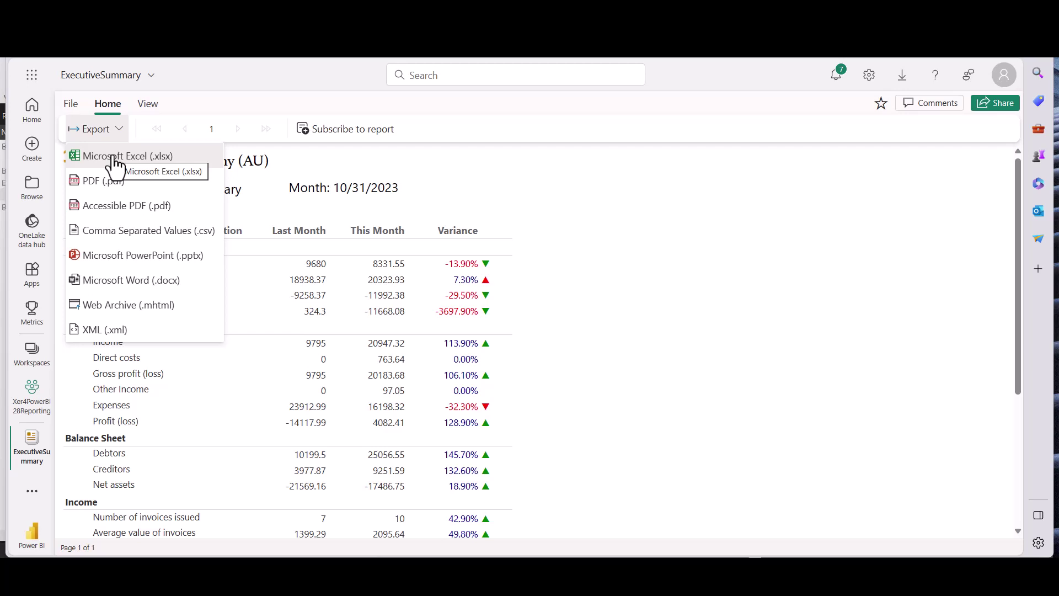
{"action": "left_click", "coordinate": [114, 159]}
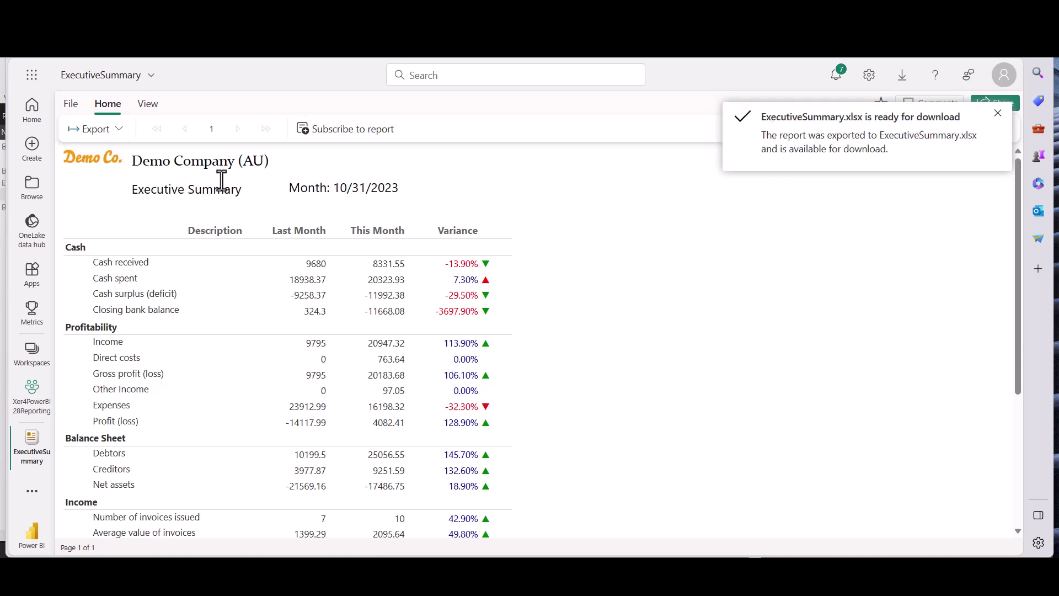
{"action": "left_click", "coordinate": [948, 109]}
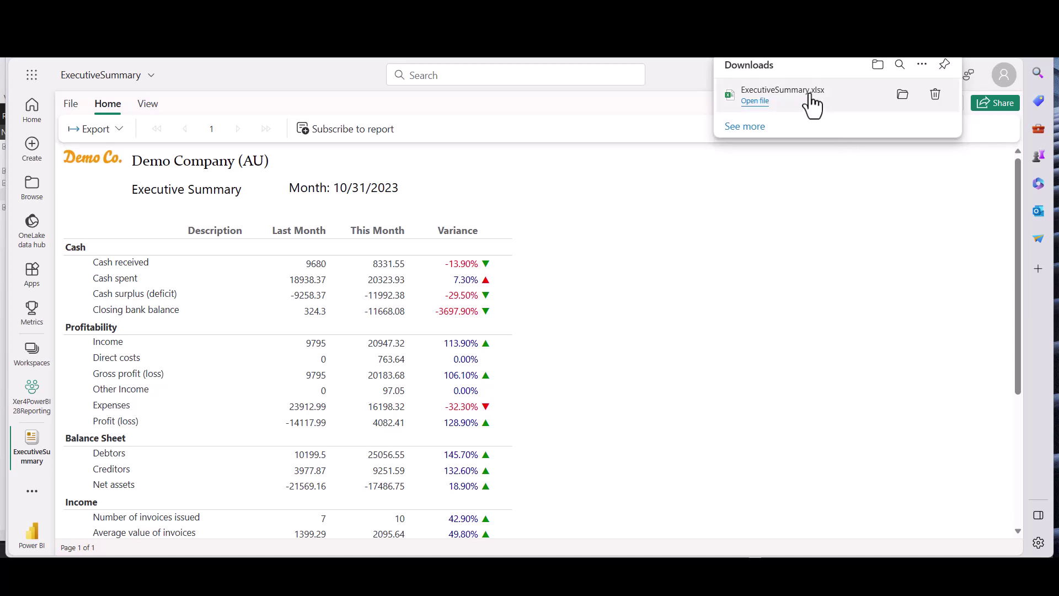
- Open the downloaded ExecutiveSummary.xlsx from the browser downloads in Excel
{"action": "left_click", "coordinate": [754, 103]}
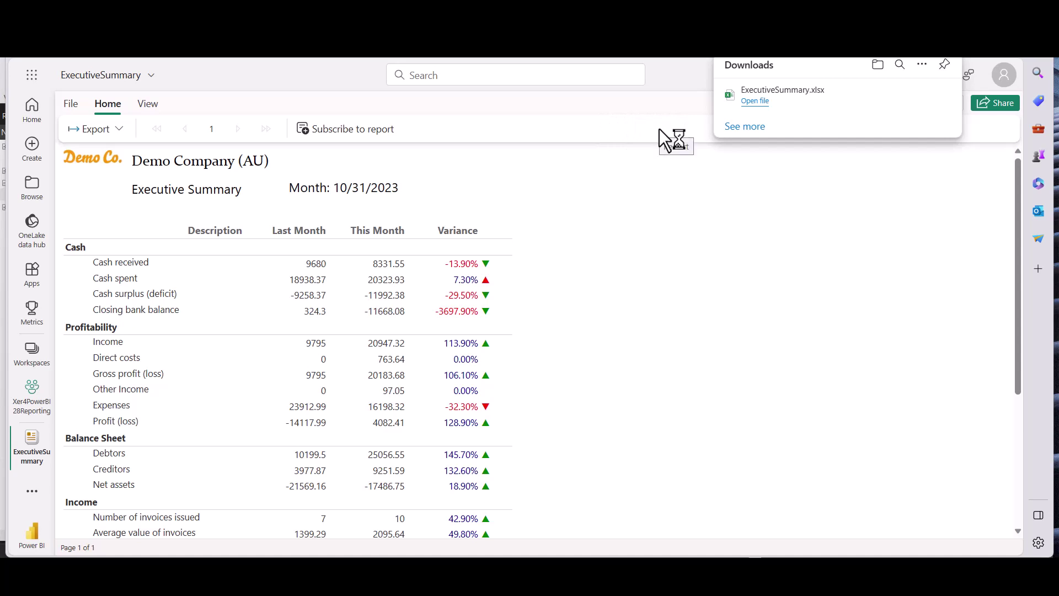
{"action": "mouse_move", "coordinate": [833, 106]}
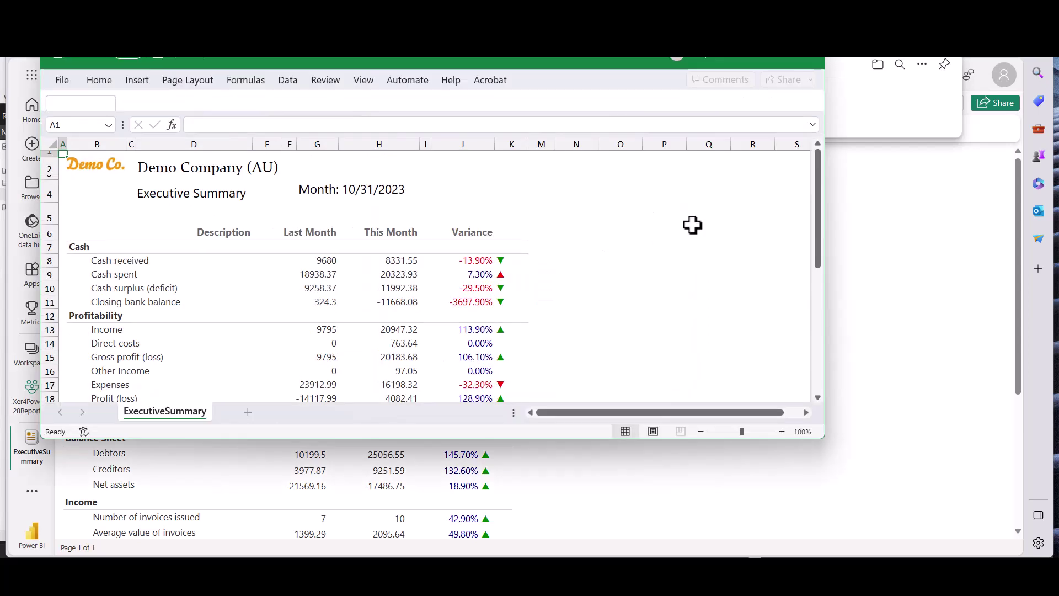
- Check the exported ExecutiveSummary sheet down to the Position rows, then close Excel
{"action": "left_click_drag", "start_coordinate": [820, 233], "coordinate": [794, 378]}
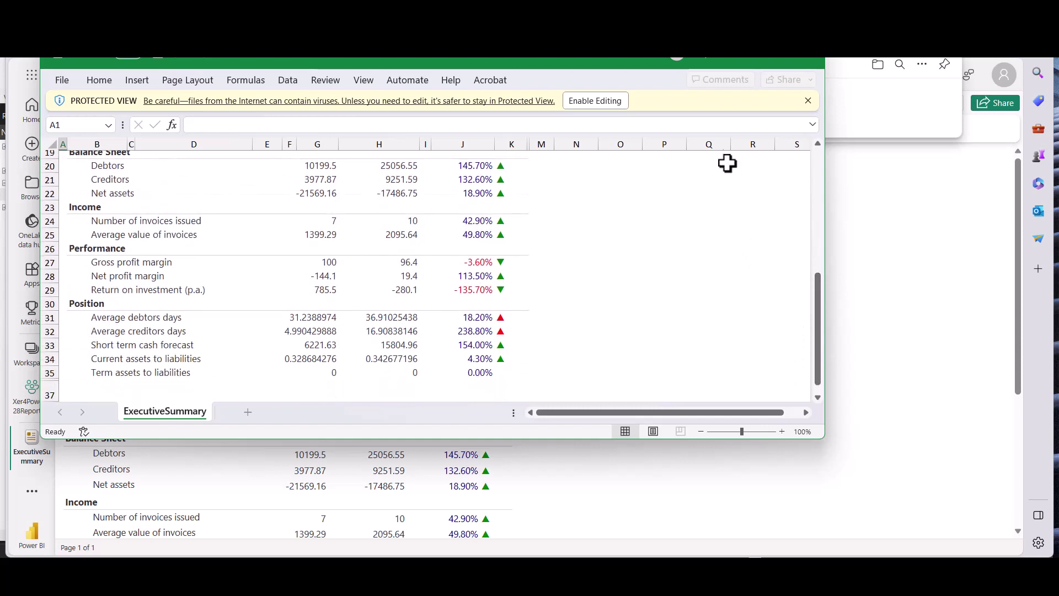
{"action": "left_click", "coordinate": [747, 63]}
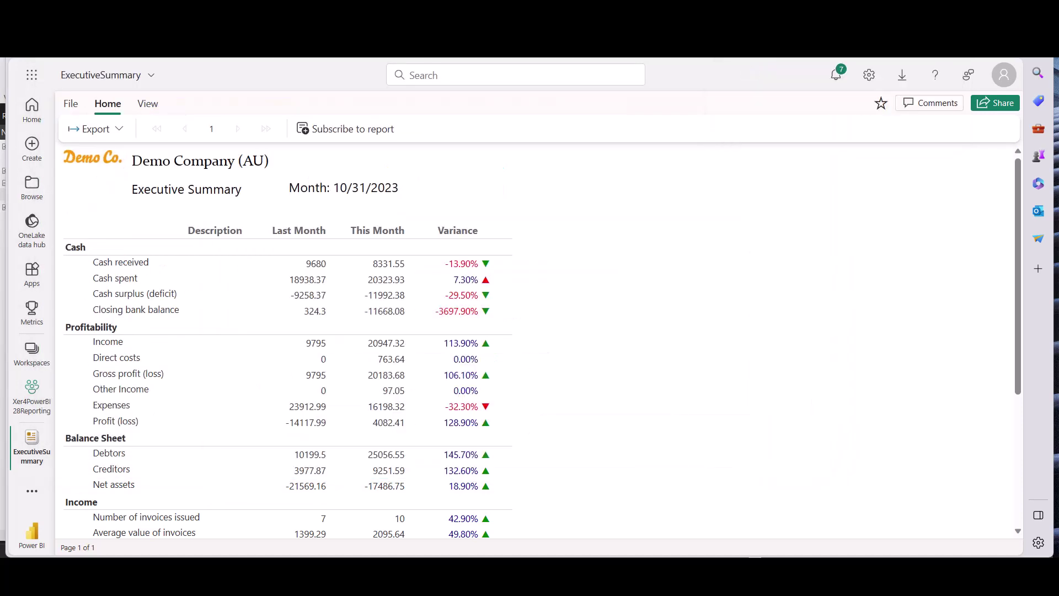
- Go back to the Xer4PowerBI28Reporting workspace listing the ExecutiveSummary report
{"action": "key", "text": "alt+Left"}
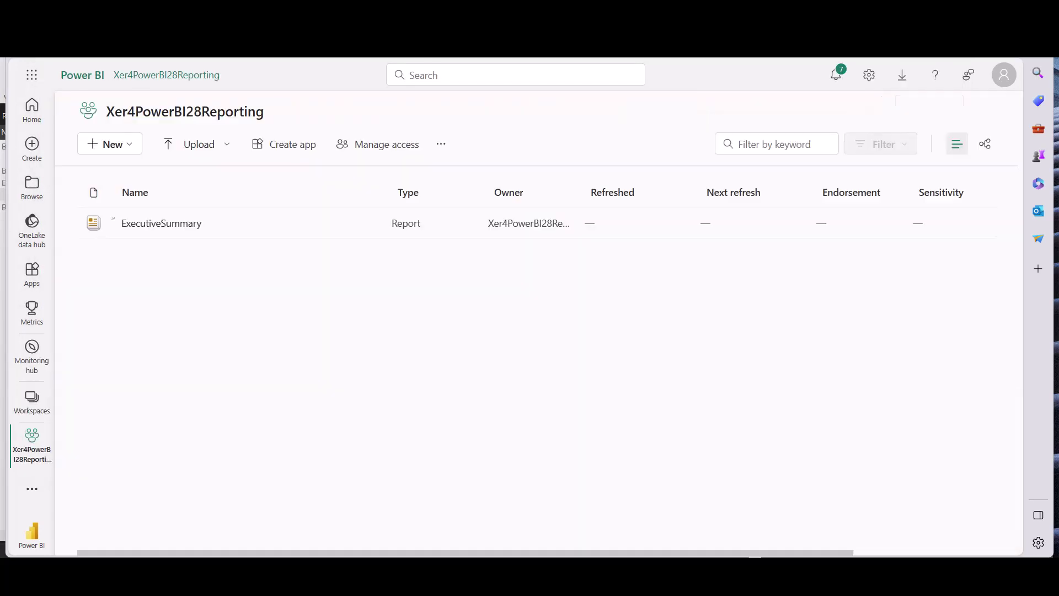